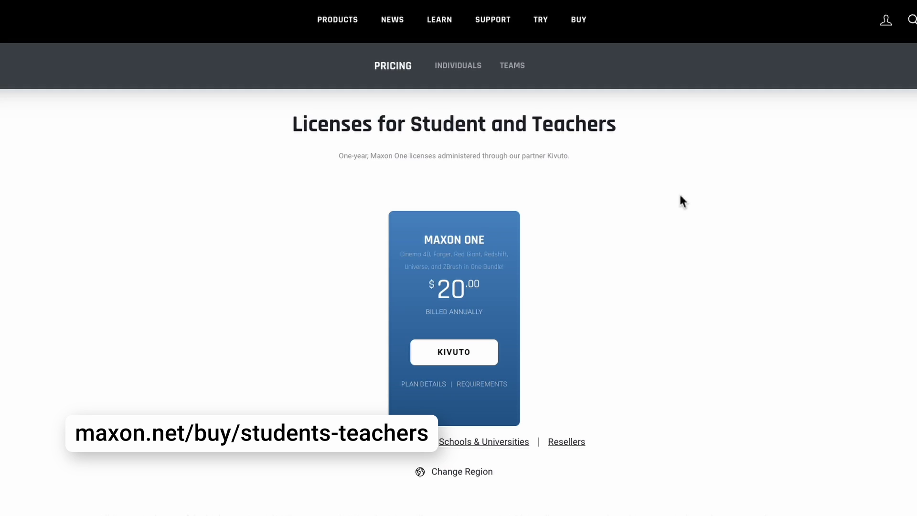
Go to the Kivuto store, register and enter the school-issued email address for verification.
click(471, 358)
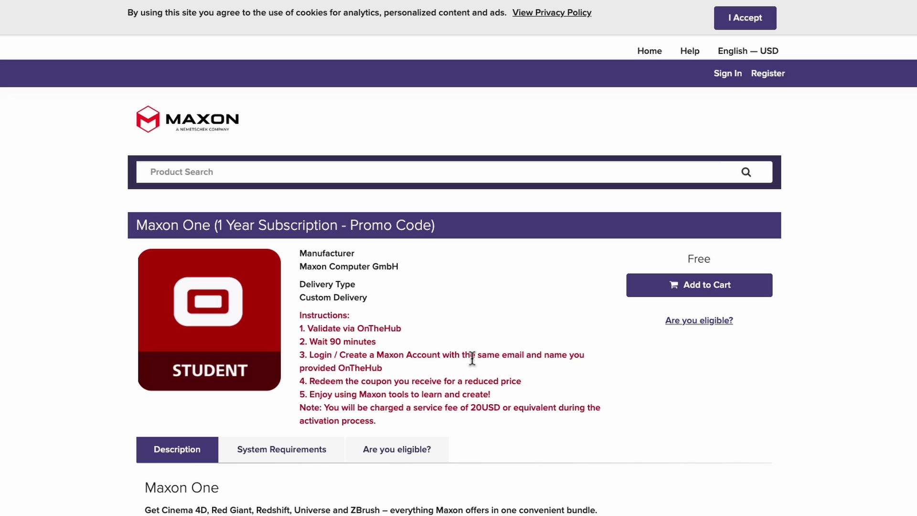
click(780, 83)
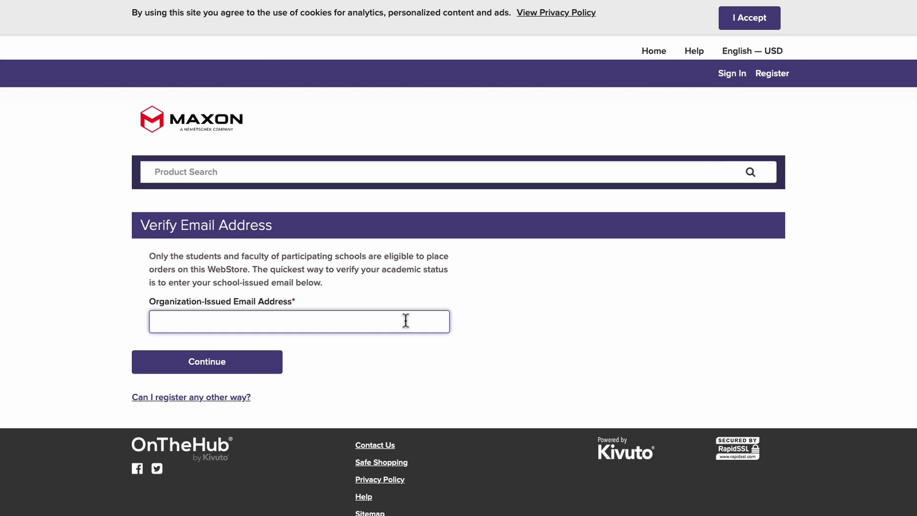
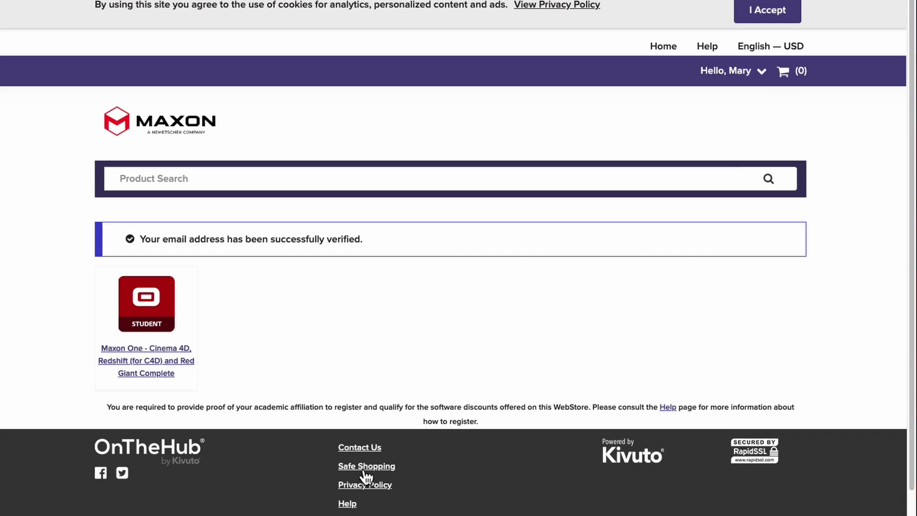
Add the Maxon One student promo code item to the cart and check out.
click(187, 368)
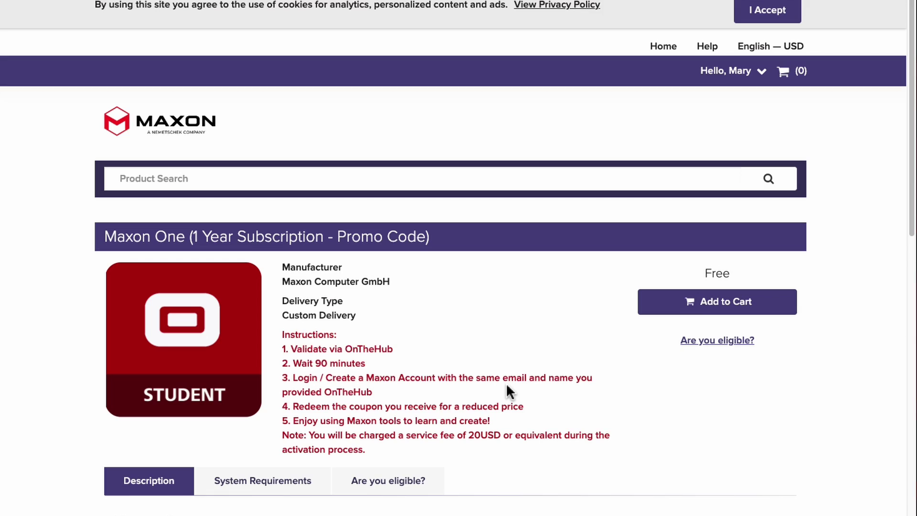
click(732, 300)
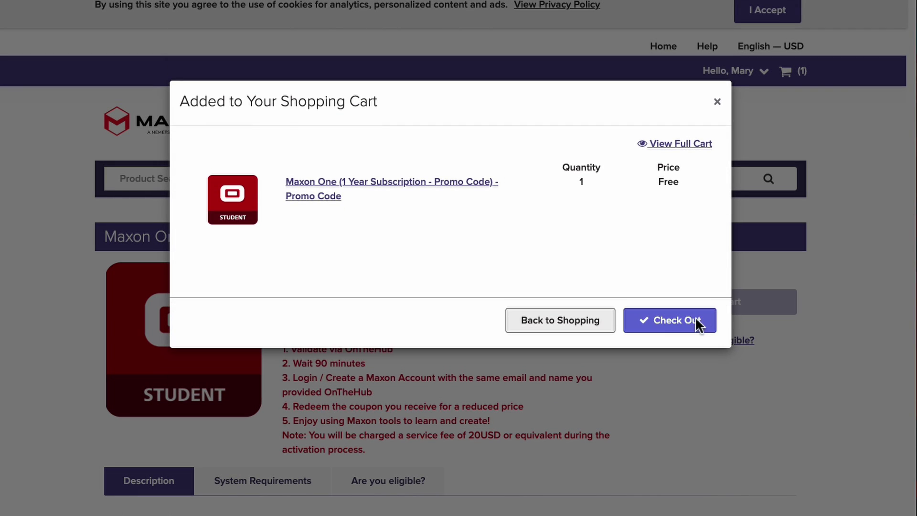
click(695, 323)
Accept the terms, confirm the reCAPTCHA and place the free order.
scroll(382, 306, down, 15)
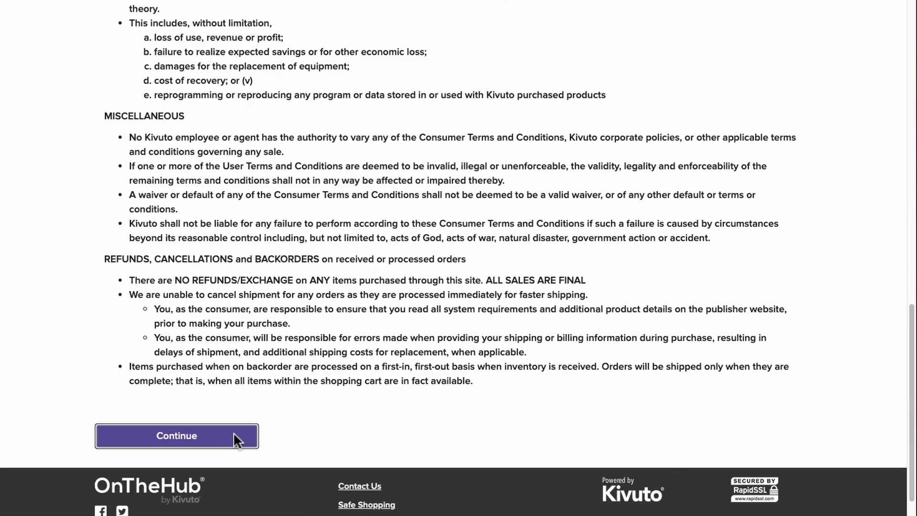
click(234, 435)
scroll(322, 410, down, 6)
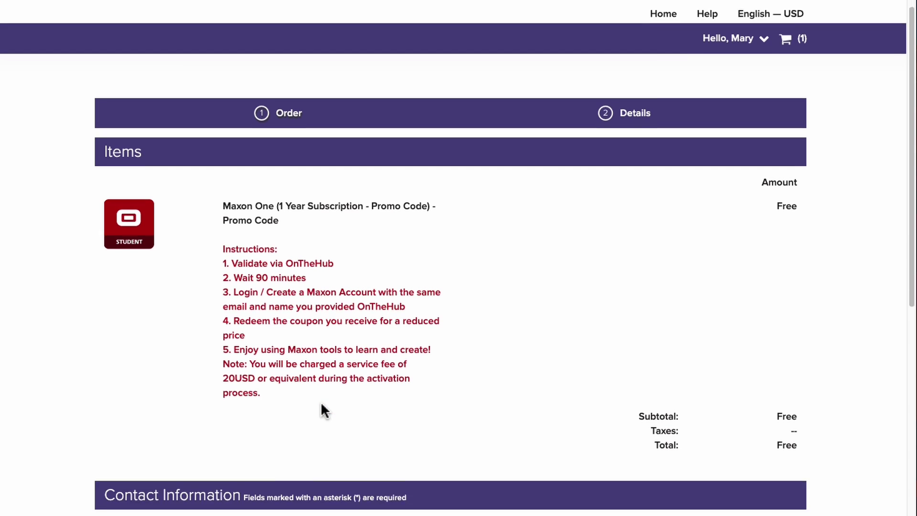
scroll(327, 412, down, 2)
click(113, 413)
click(188, 457)
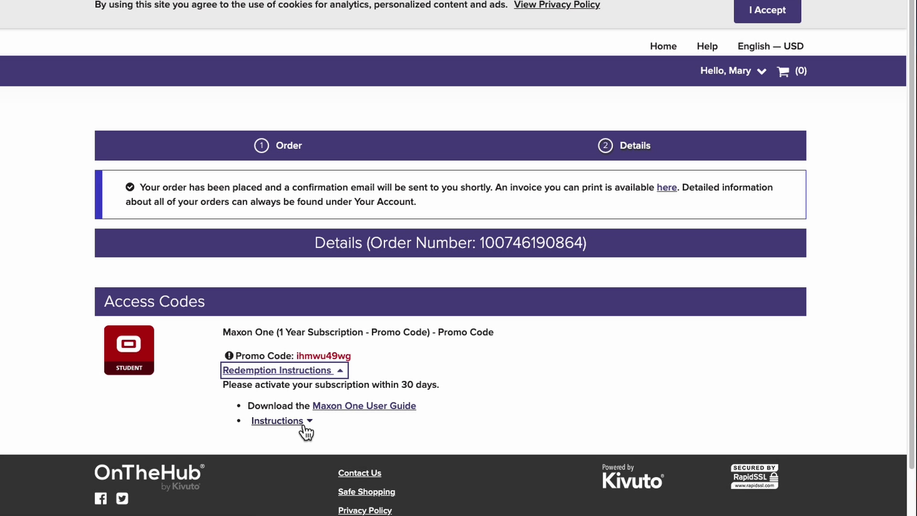
Expand the promo code Instructions and follow the maxon.net link to the Maxon store.
click(302, 426)
scroll(335, 429, down, 1)
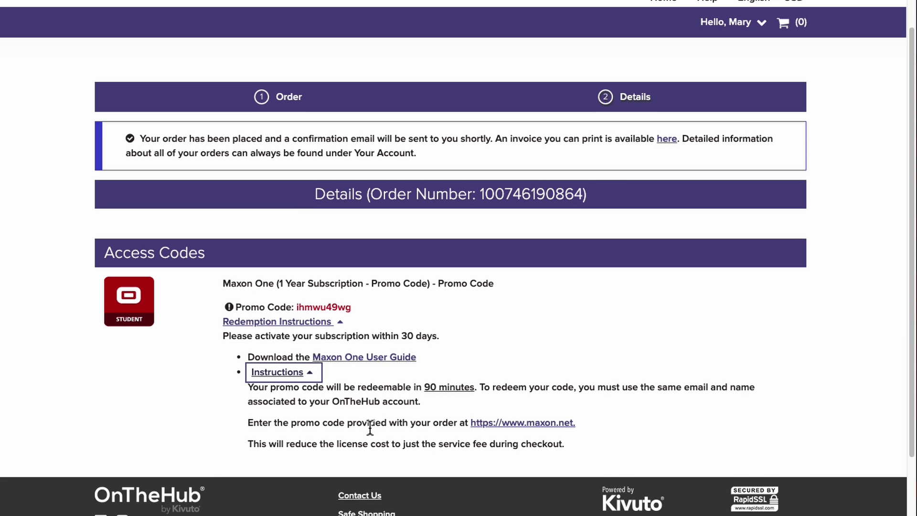
click(546, 424)
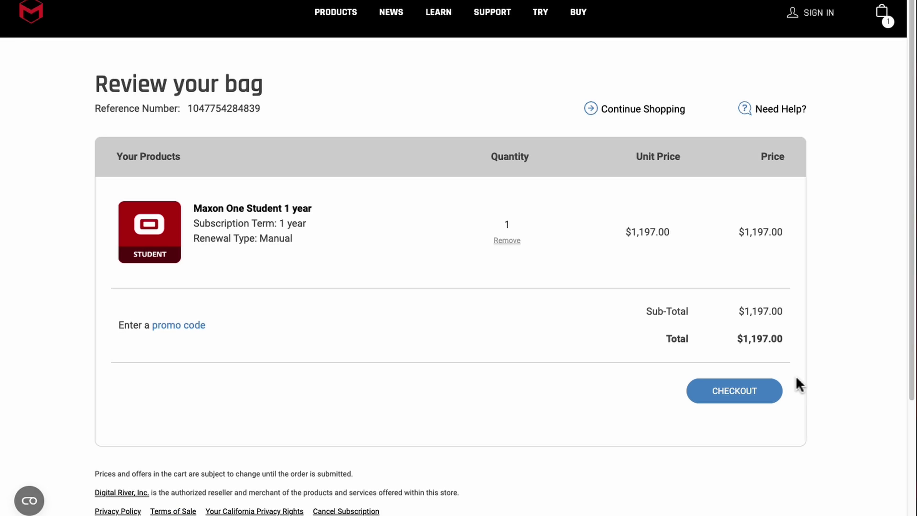
Open the promo code entry field on the Maxon One Student bag.
click(199, 329)
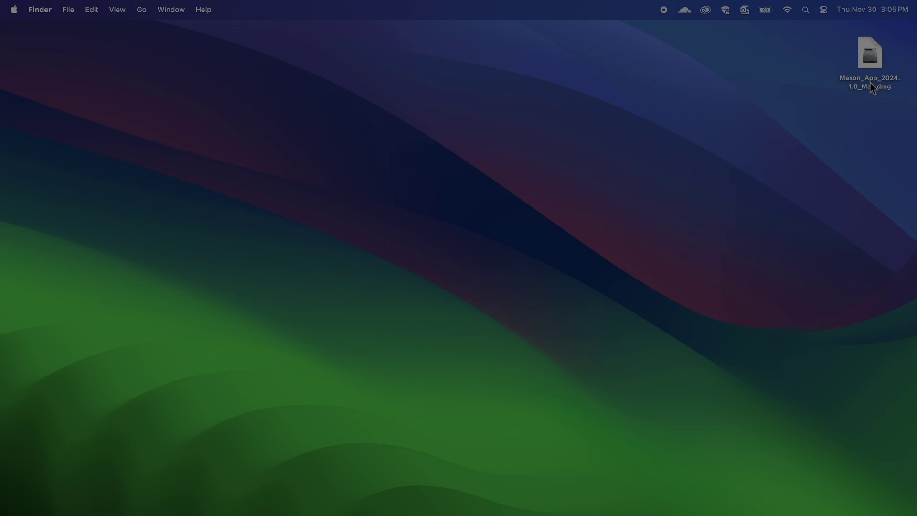
Mount the Maxon_App disk image and run Maxon App Installer, authorising with the Mac password.
double_click(872, 67)
double_click(345, 369)
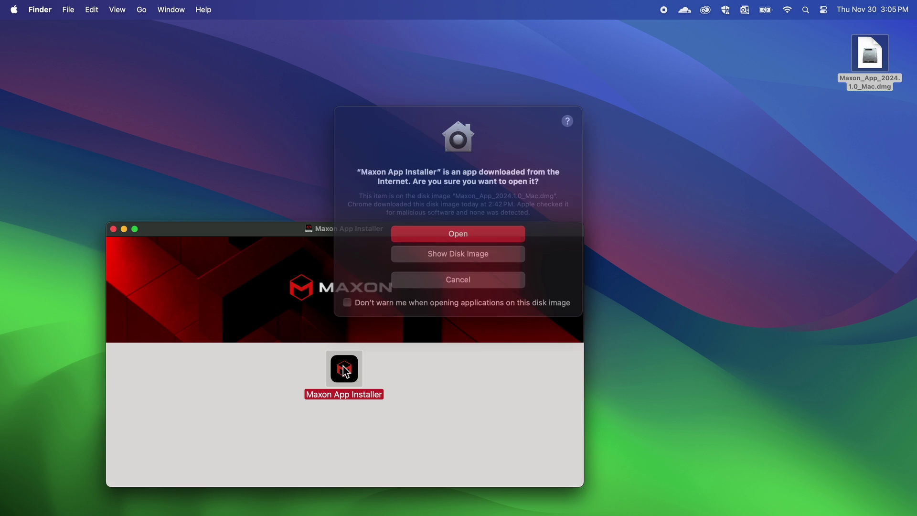
click(469, 232)
text(•••••)
key(Return)
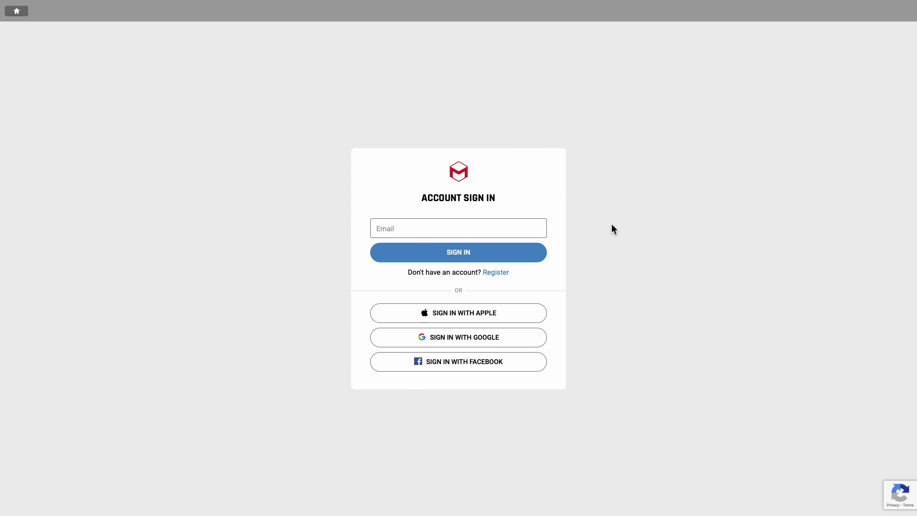
Sign in to the Maxon App with the account email and password.
click(522, 228)
key(super+v)
text(@gmail.com)
key(Return)
text(•••••••••••)
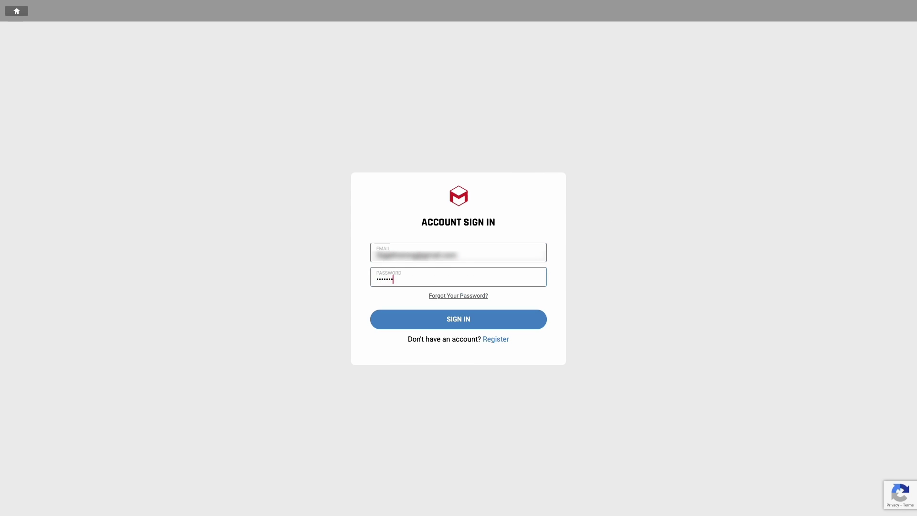
key(Return)
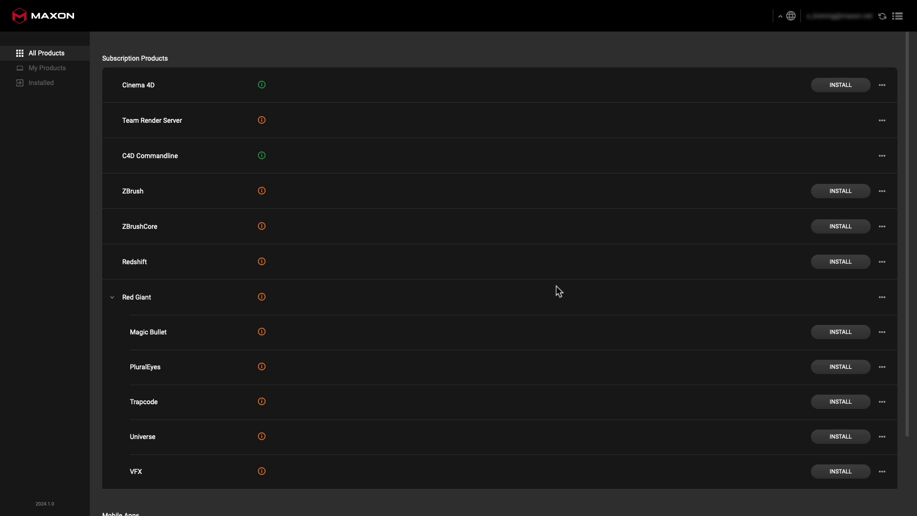
Assign the Maxon One licence from the Redshift row's options and dismiss the success banner.
click(882, 262)
click(875, 311)
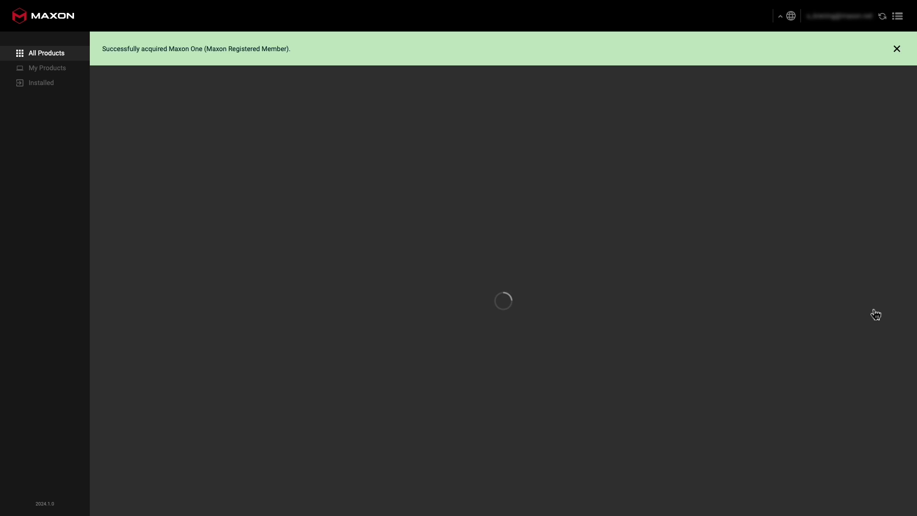
click(897, 49)
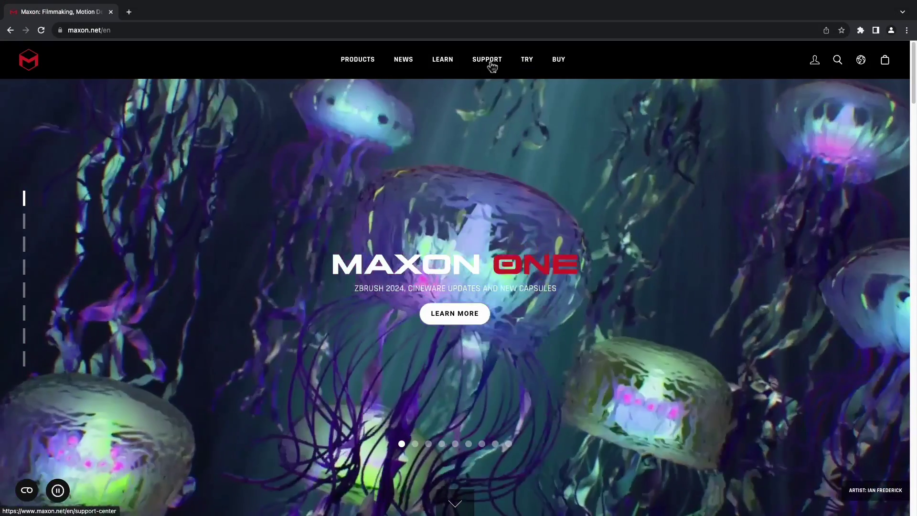
Open Maxon Support's Submit a request form and choose the account help topic.
click(489, 60)
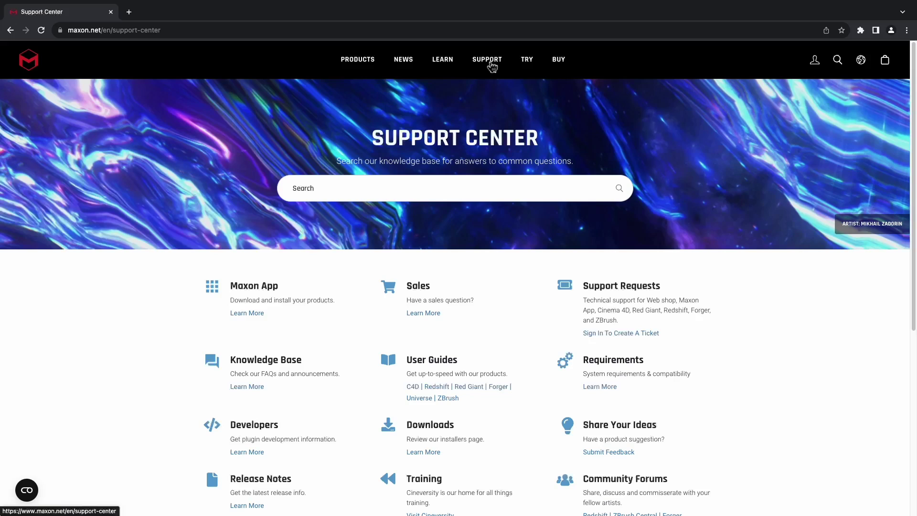
click(609, 333)
click(583, 185)
click(583, 186)
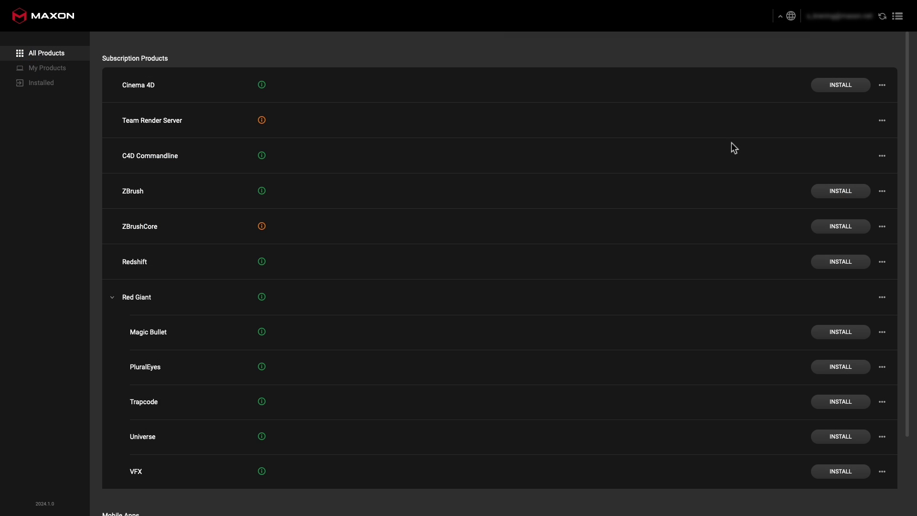